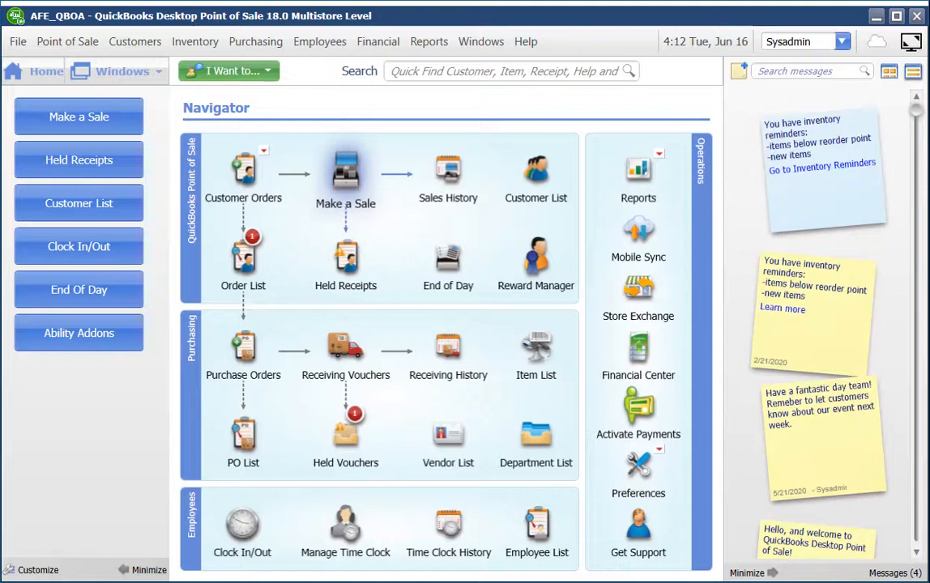
# - Start a new sales receipt and add one each of Milk, Cereal, Chicken and Soda Pop
pyautogui.click(345, 175)
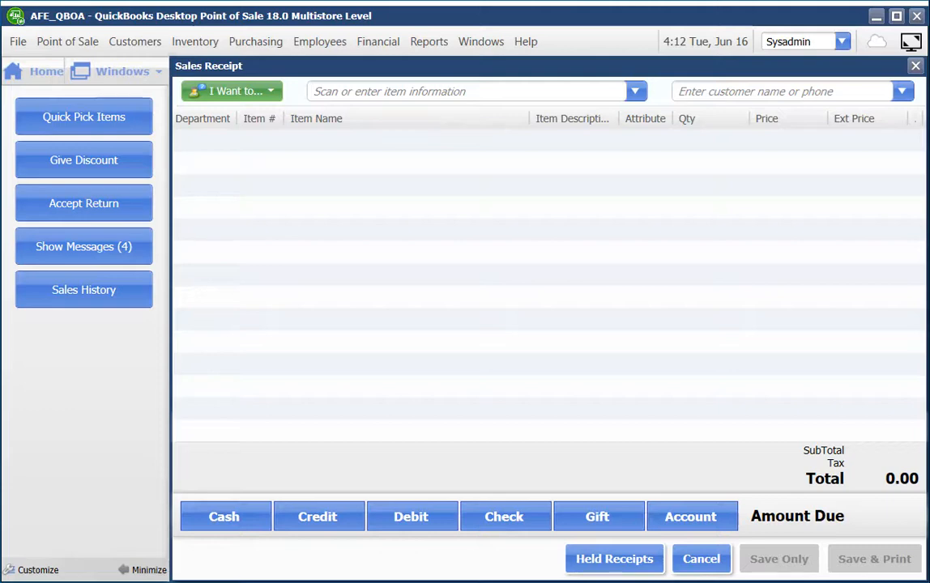
pyautogui.write('cer')
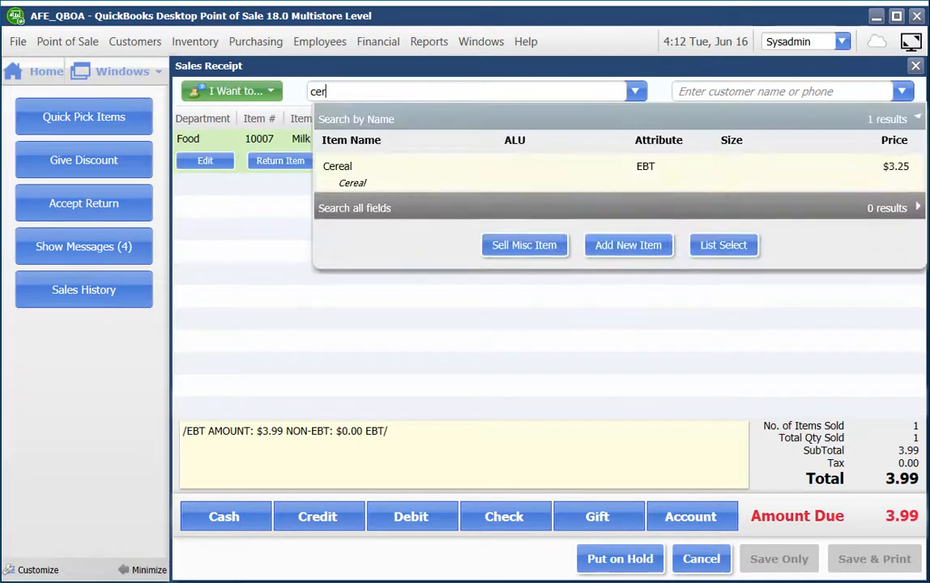
pyautogui.press('Return')
pyautogui.write('c')
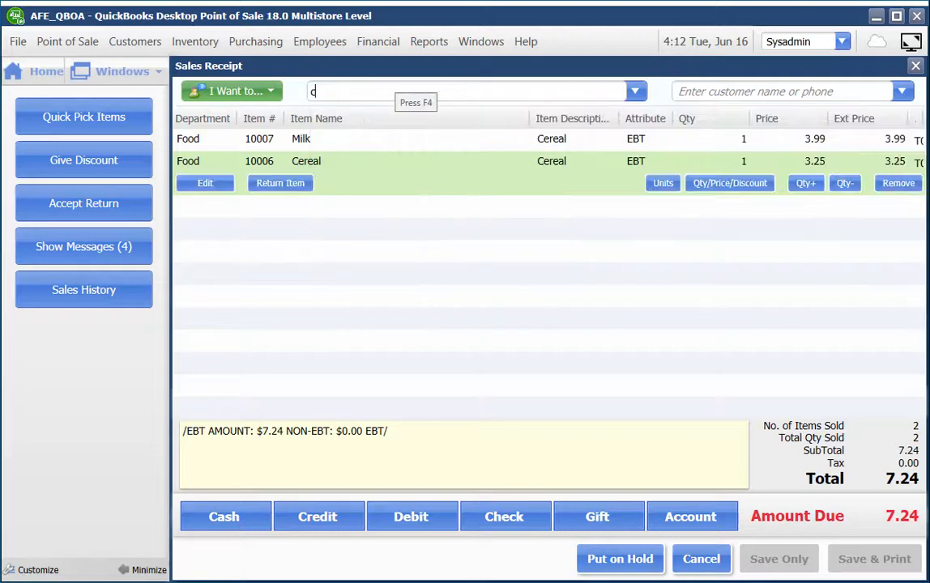
pyautogui.write('hic')
pyautogui.press('Return')
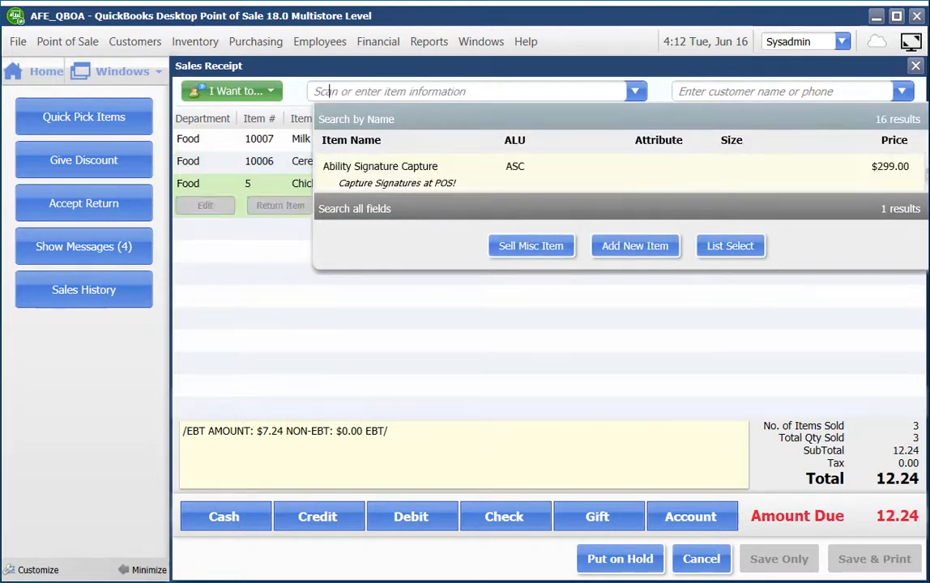
pyautogui.write('so')
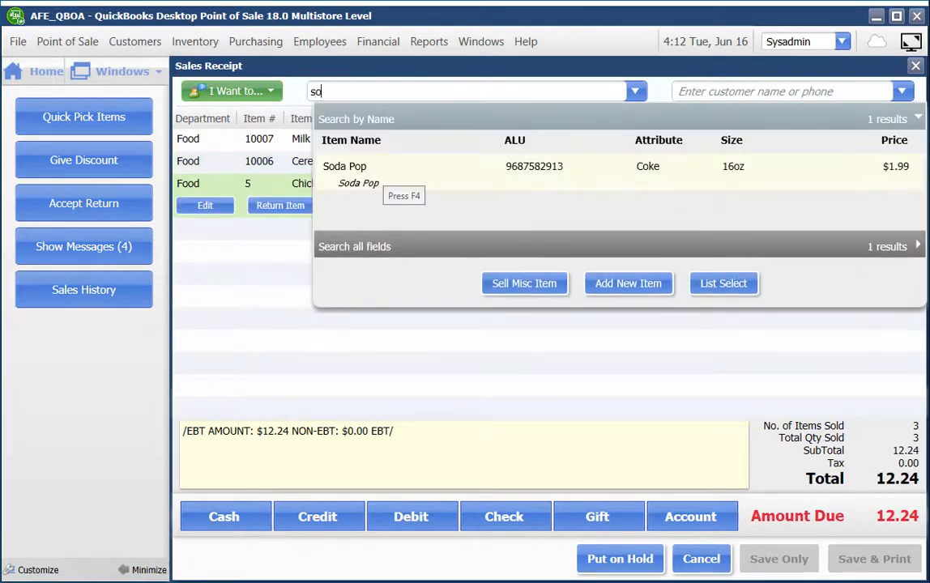
pyautogui.press('Return')
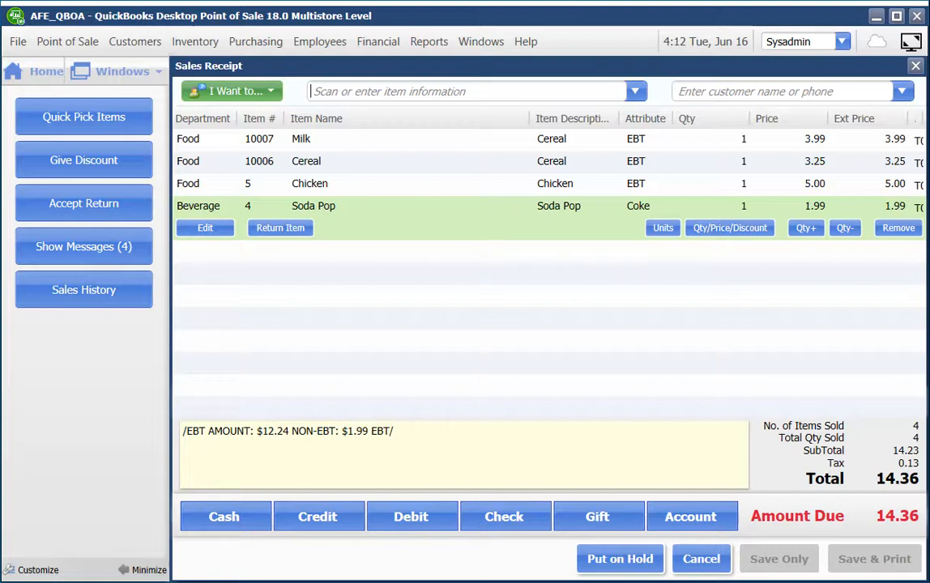
# - Open the receipt notes to review the EBT and non-EBT amounts, and save them as they are
pyautogui.click(464, 454)
pyautogui.click(426, 230)
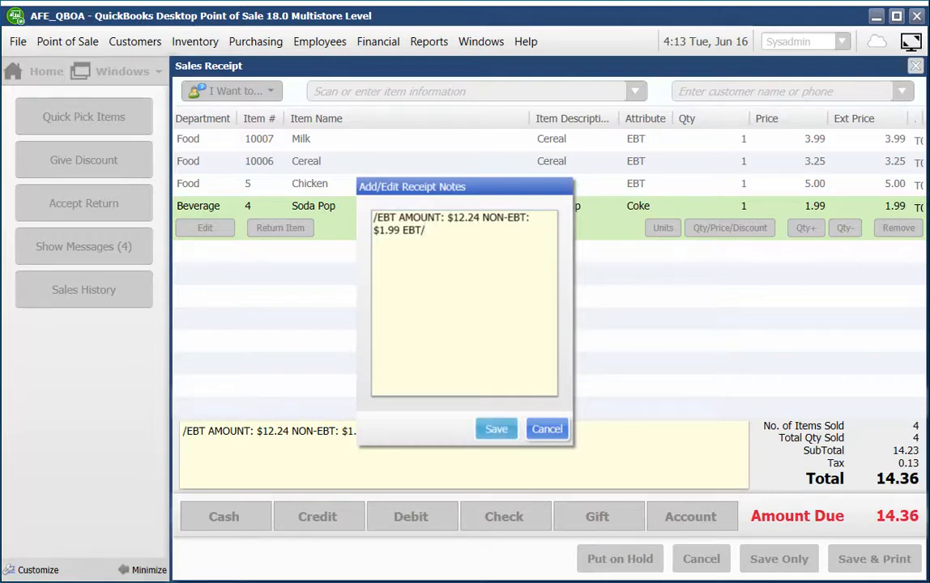
pyautogui.click(497, 429)
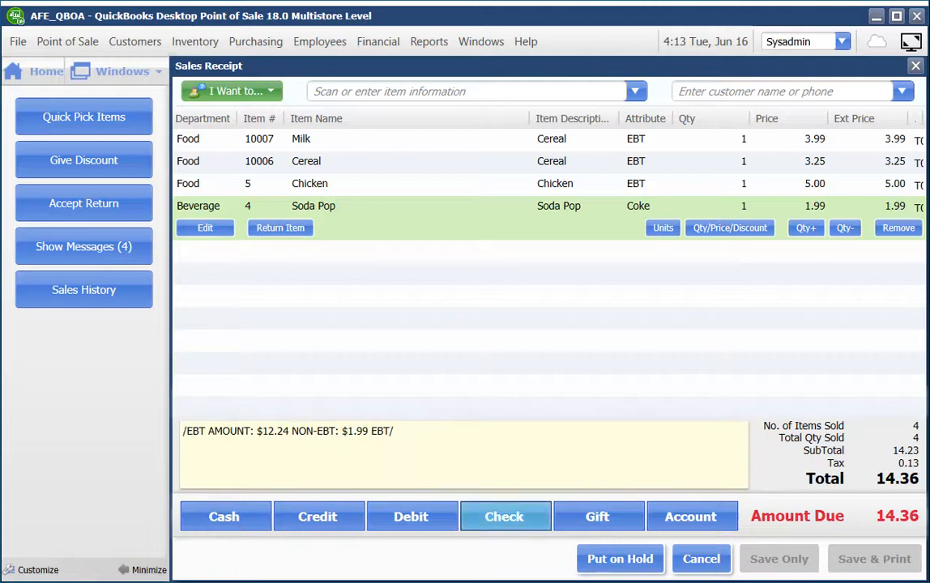
# - Record the EBT portion as an accepted check payment of 12.24 with EBT as the check number
pyautogui.click(504, 517)
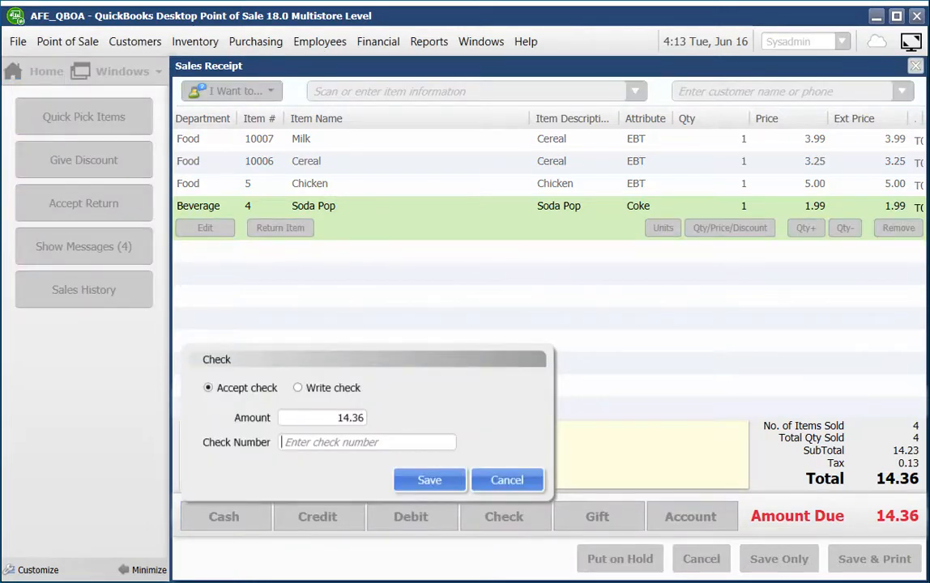
pyautogui.write('12.24')
pyautogui.click(348, 443)
pyautogui.write('EBT')
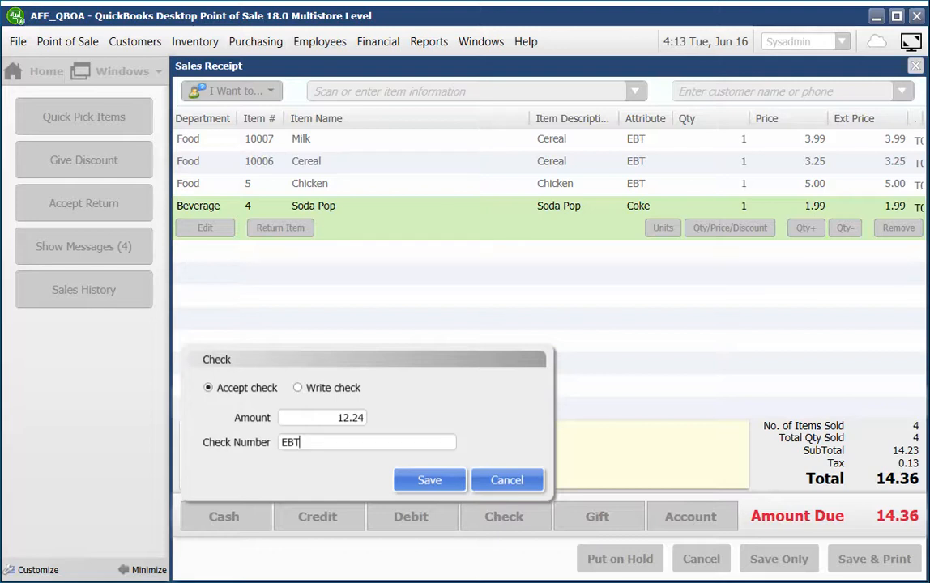
pyautogui.press('Return')
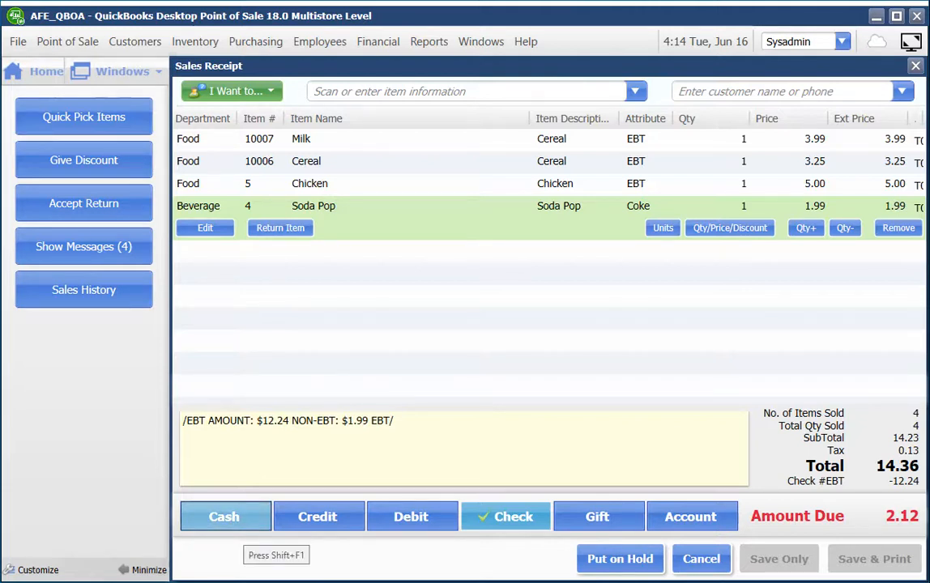
# - Pay the remaining 2.12 in cash and save the receipt without printing it
pyautogui.click(242, 522)
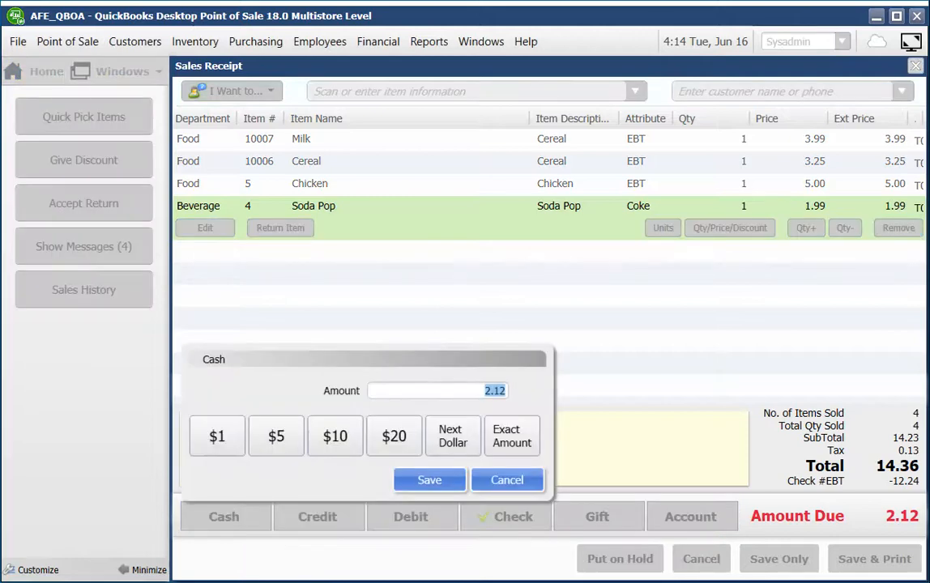
pyautogui.press('Return')
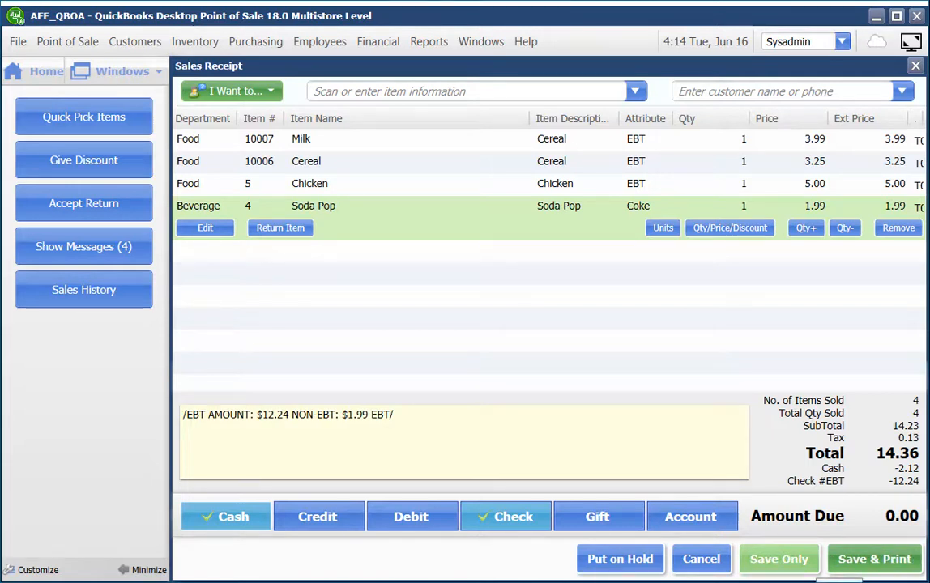
pyautogui.click(779, 559)
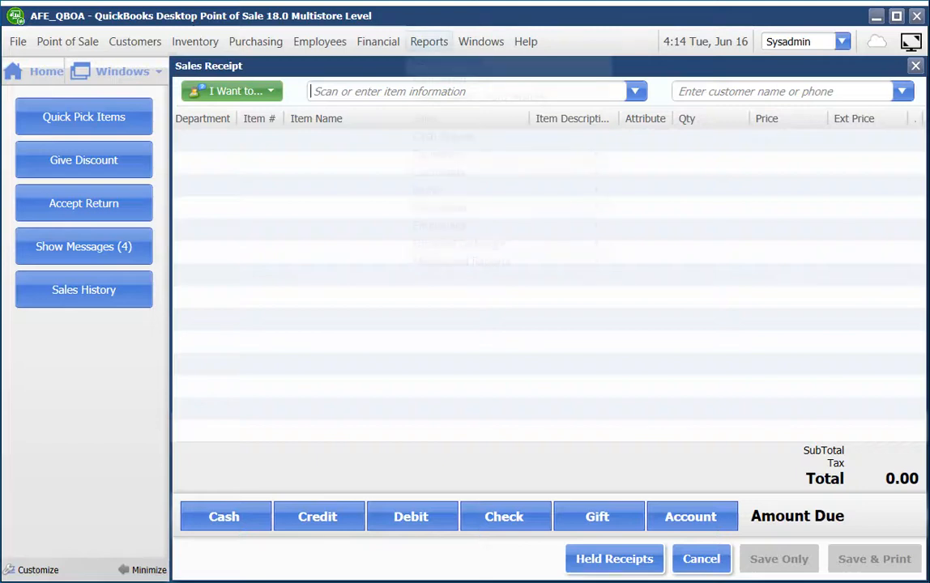
# - Run the Z-Out Store Close report from the Report Center for today's date
pyautogui.click(428, 42)
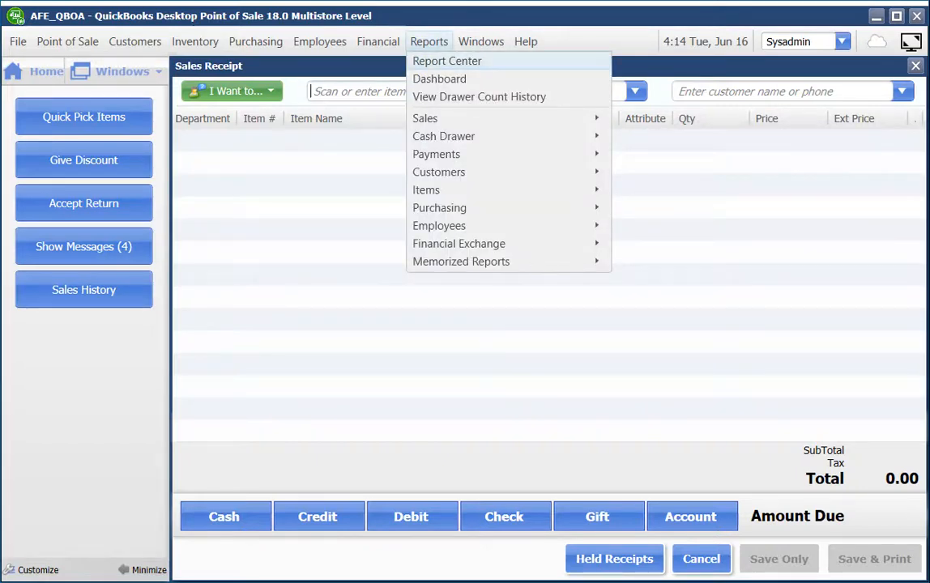
pyautogui.click(447, 62)
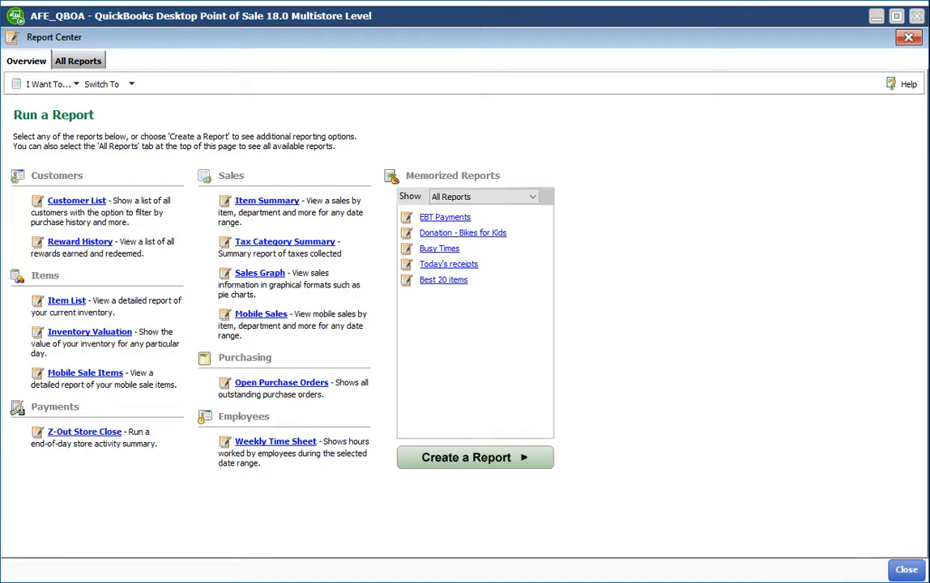
pyautogui.click(448, 264)
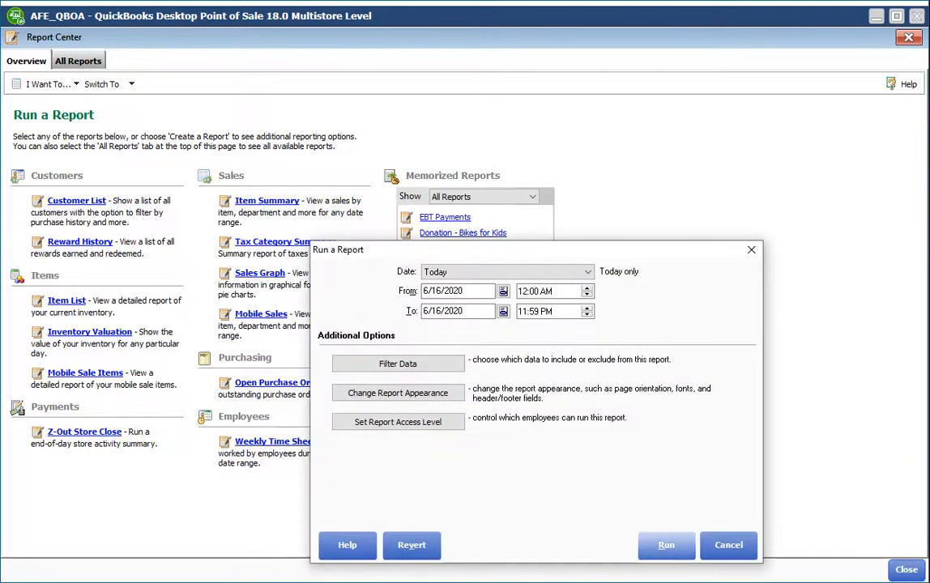
pyautogui.click(666, 545)
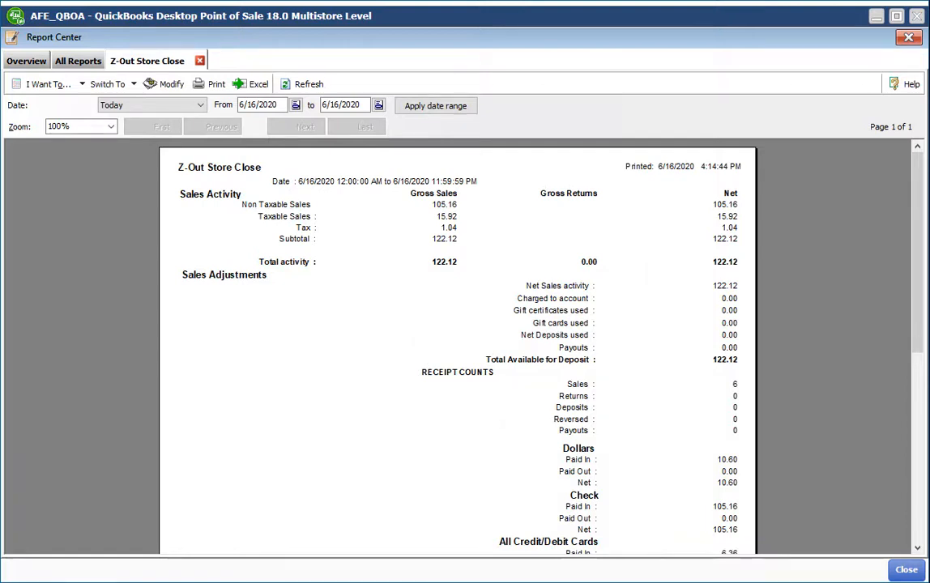
# - Examine the check listing of the Z-Out Store Close report at 150% zoom, and close the Report Center
pyautogui.scroll(-5, 458, 347)
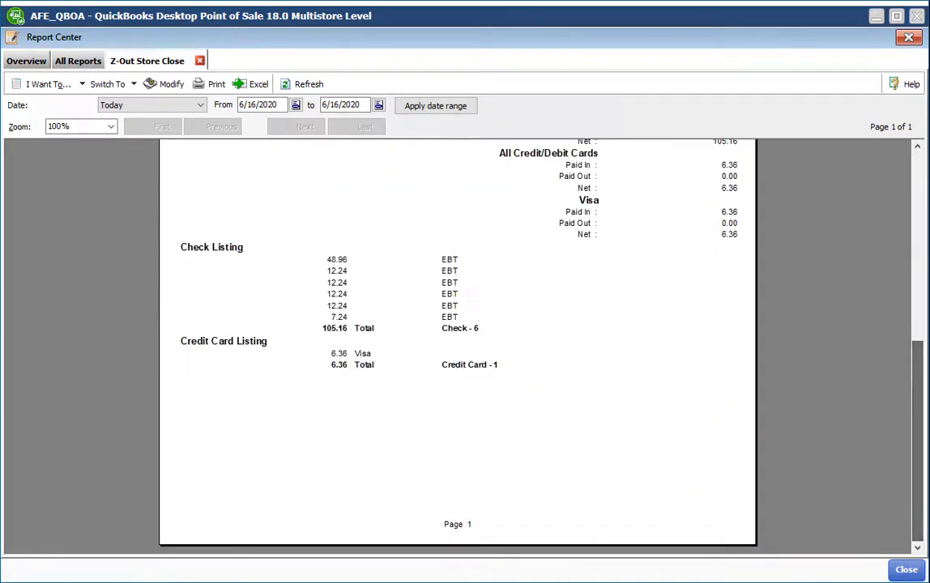
pyautogui.click(77, 127)
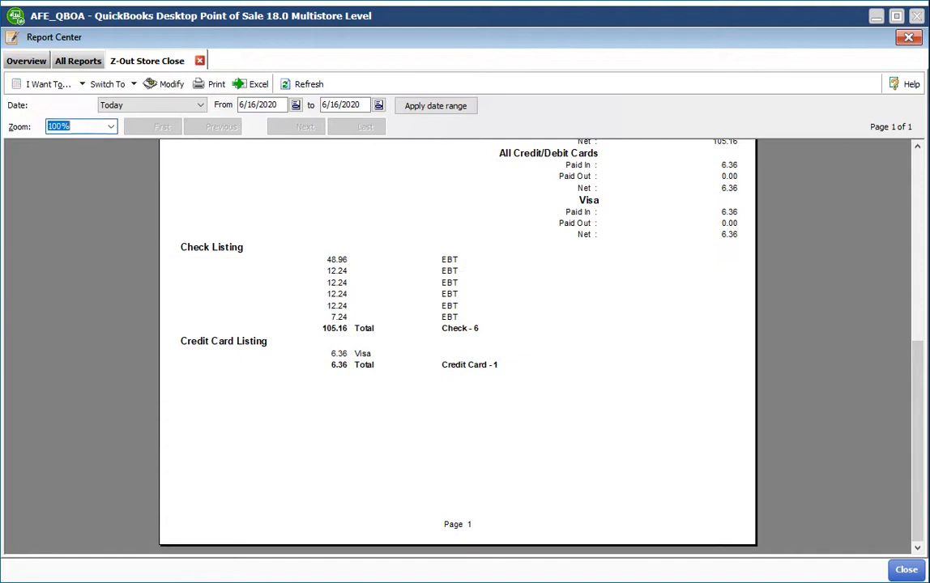
pyautogui.click(111, 126)
pyautogui.press('Down')
pyautogui.press('Down')
pyautogui.press('Return')
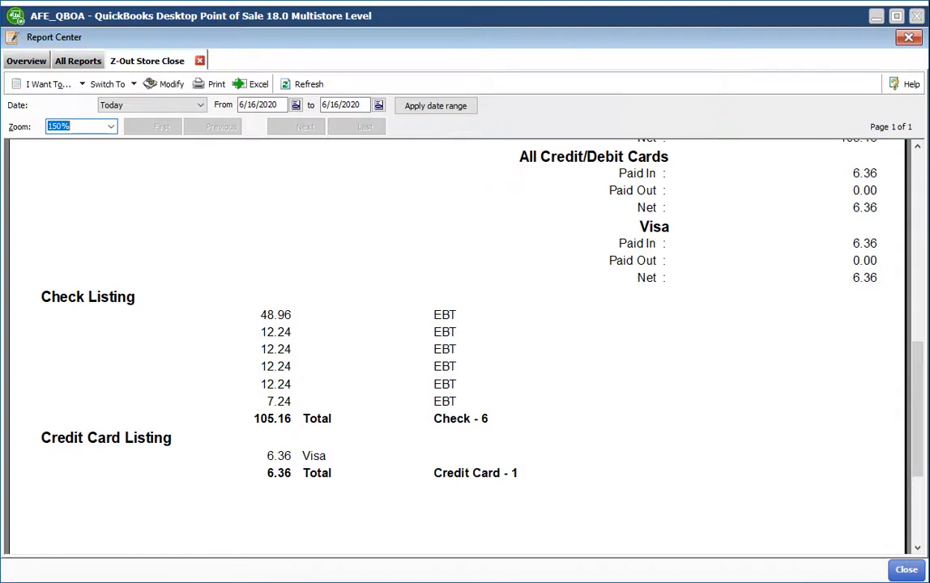
pyautogui.click(906, 571)
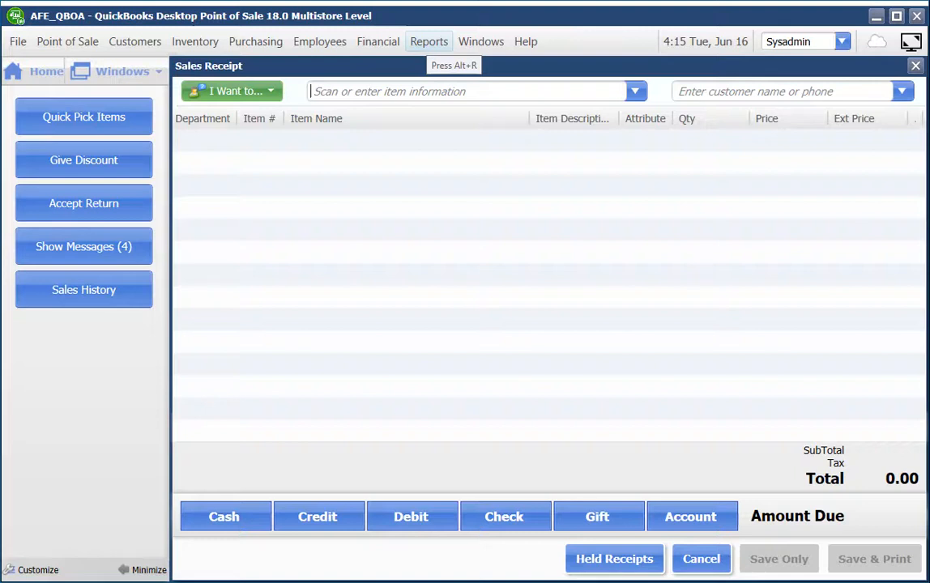
# - View the memorized EBT Payments report for today, and return to the home screen by cancelling the empty sales receipt
pyautogui.click(429, 42)
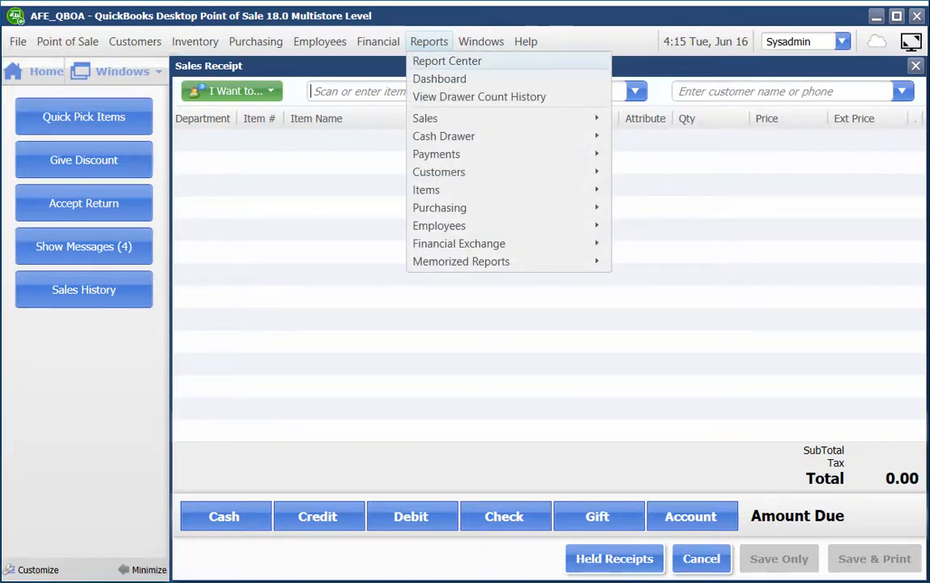
pyautogui.click(446, 60)
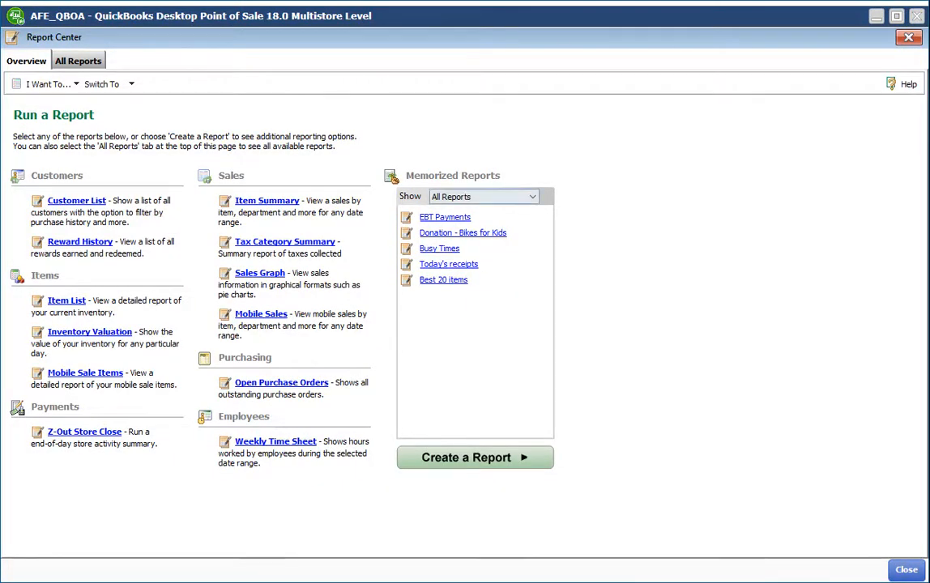
pyautogui.click(445, 217)
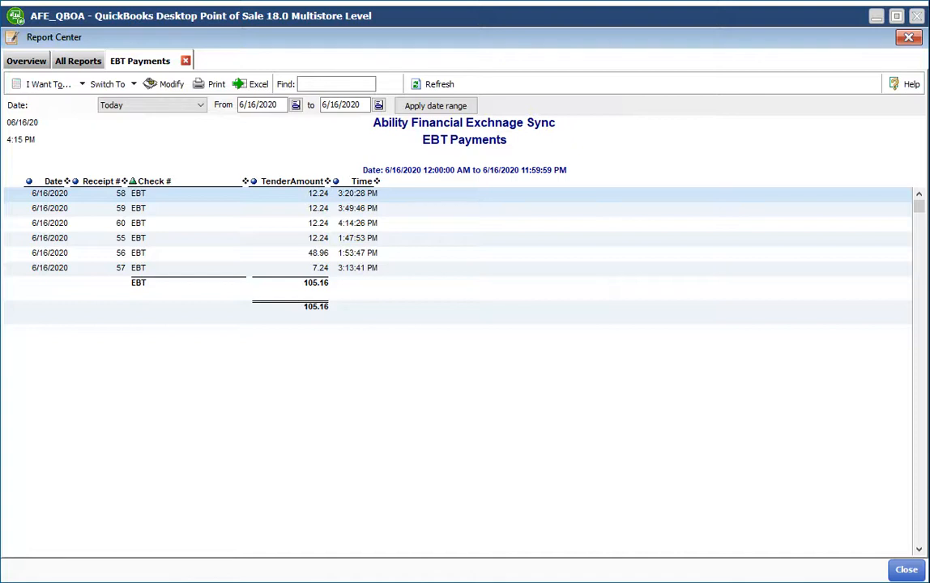
pyautogui.click(906, 569)
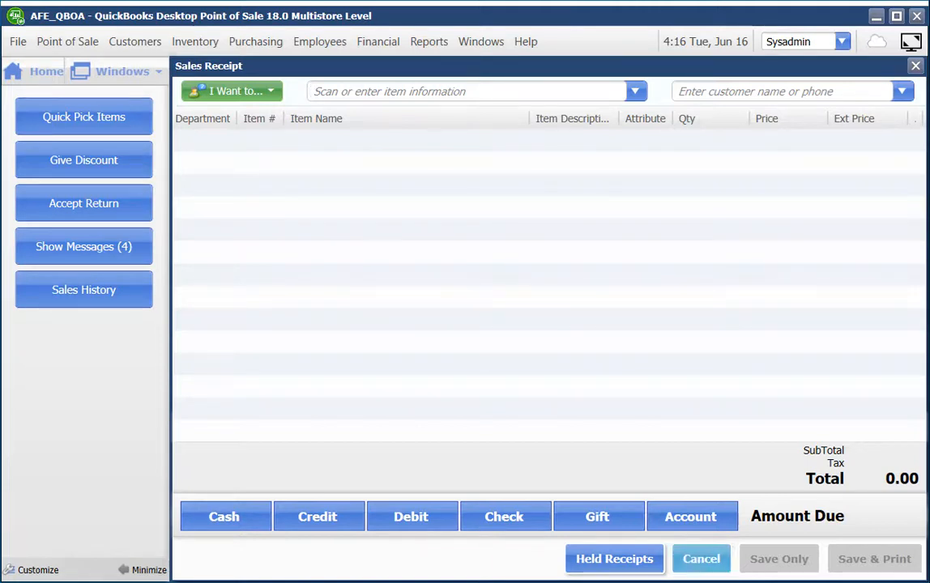
pyautogui.click(702, 559)
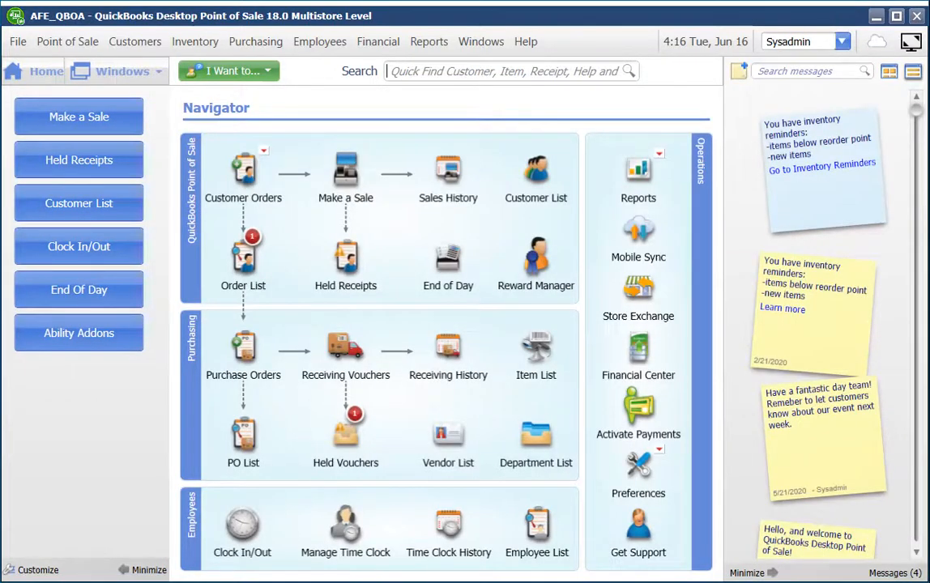